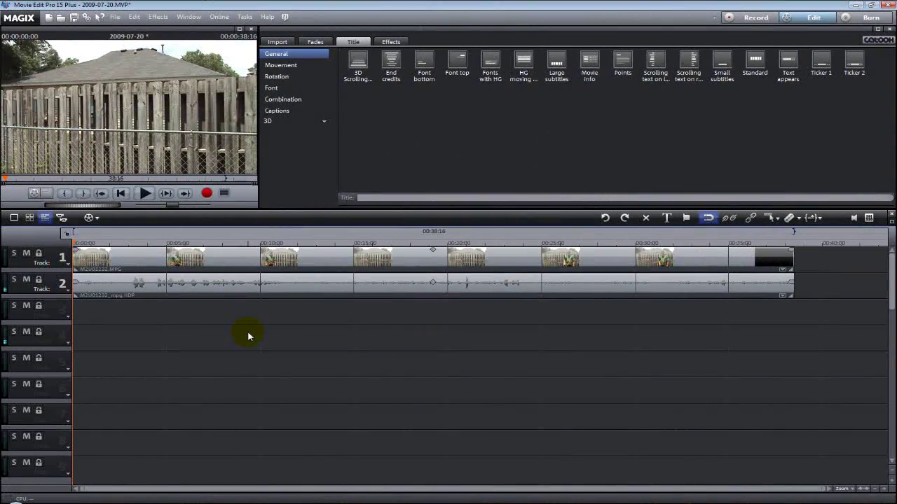
Step: Select the 00:00:38:16 clip on track 1 together with its audio on track 2
click(229, 257)
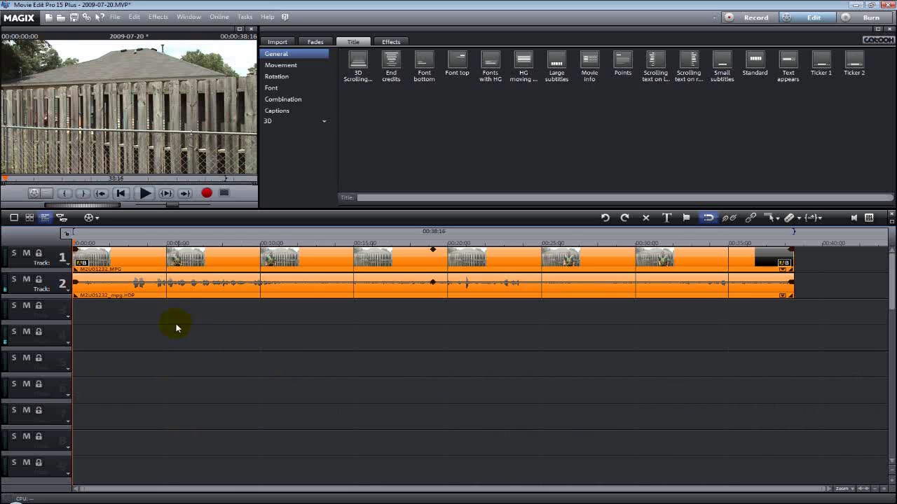
Step: Scrub through the footage to about 00:00:13, where the man walks out of frame
drag(74, 238, 195, 243)
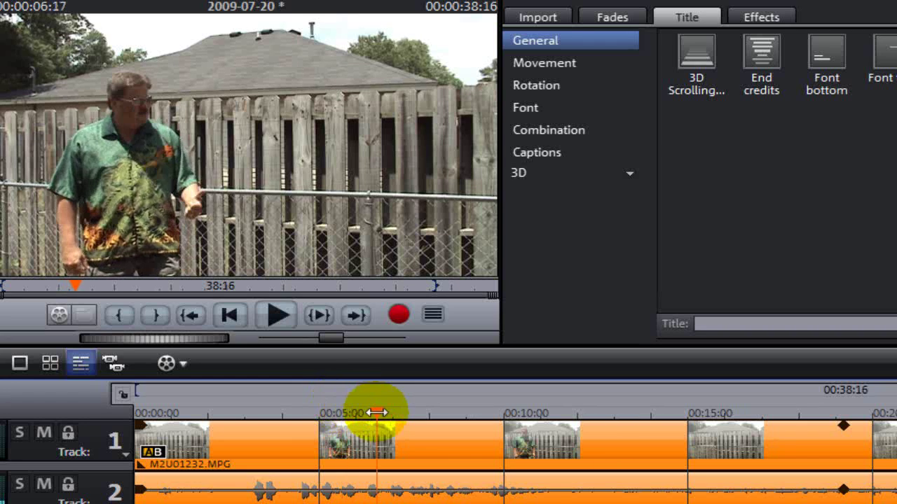
drag(377, 413, 624, 439)
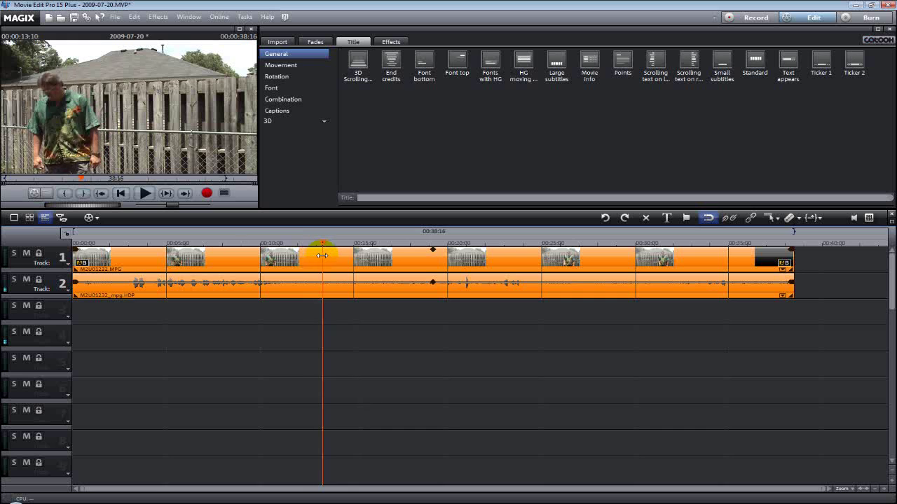
drag(322, 255, 397, 319)
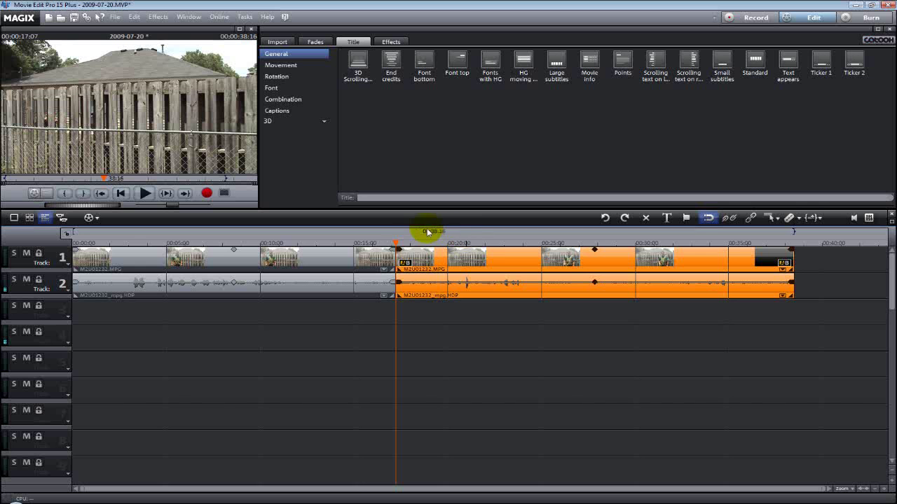
Step: Cut the clip near 00:00:17 and drag the second piece down to tracks 3 and 4
mouse_move(397, 244)
mouse_down()
mouse_move(374, 244)
mouse_move(416, 245)
mouse_move(397, 246)
mouse_up()
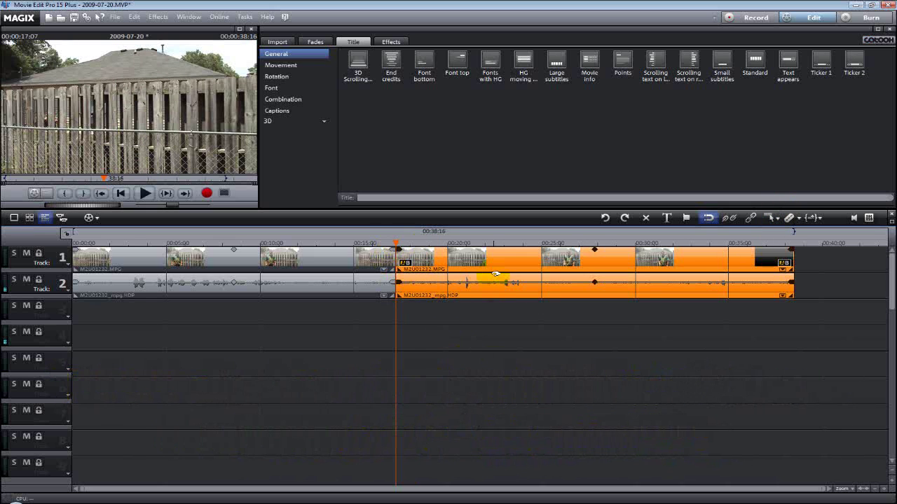
drag(495, 265, 553, 266)
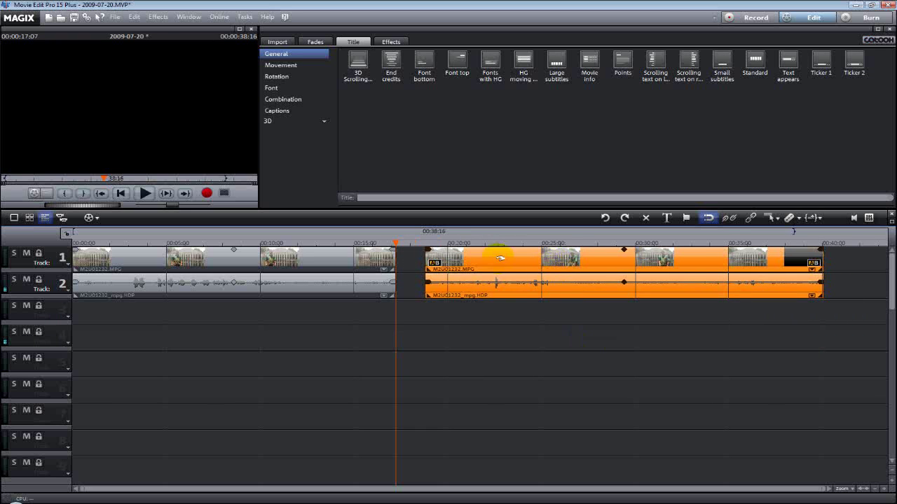
Step: Align the tracks 3–4 piece under the first part and return the playhead to about 6 s
click(393, 242)
mouse_move(393, 242)
mouse_down()
mouse_move(84, 247)
mouse_move(613, 250)
mouse_move(579, 311)
mouse_move(431, 347)
mouse_move(263, 346)
mouse_move(238, 321)
mouse_up()
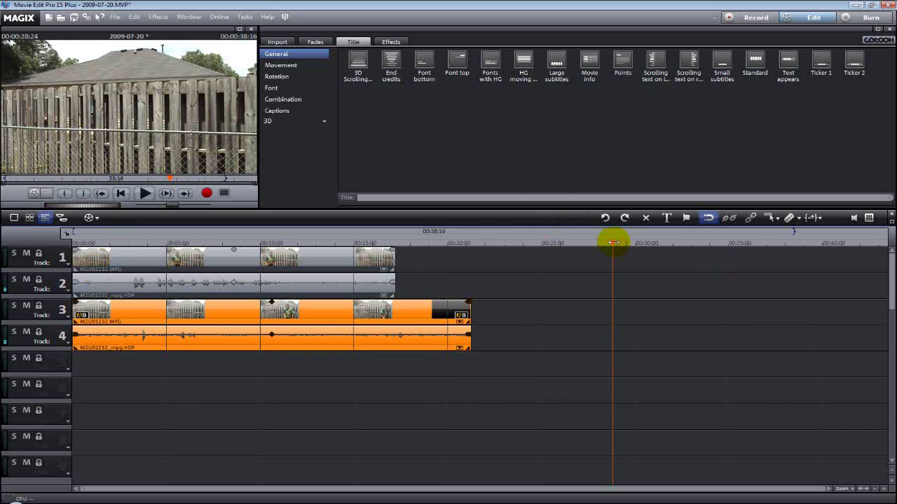
drag(613, 243, 195, 245)
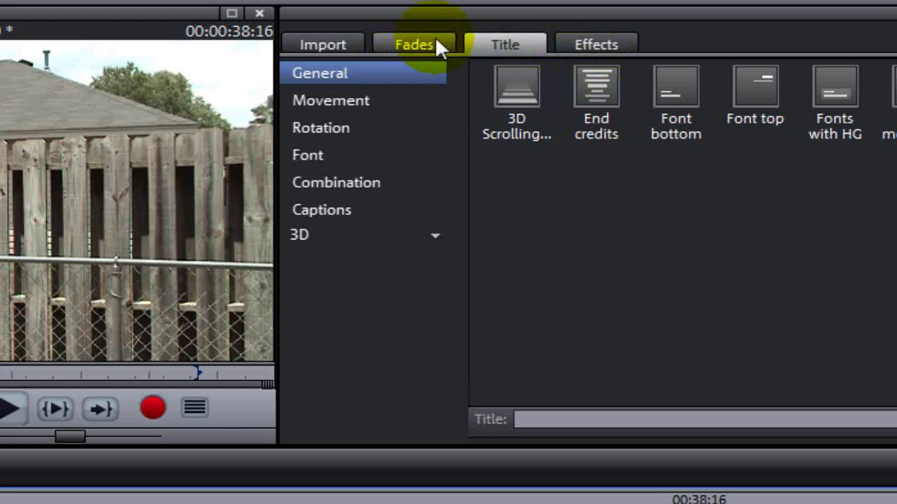
Step: Apply the Section/Zoom movement effect (720 × 480) to the lower clip and show its Keep proportions choices
click(598, 43)
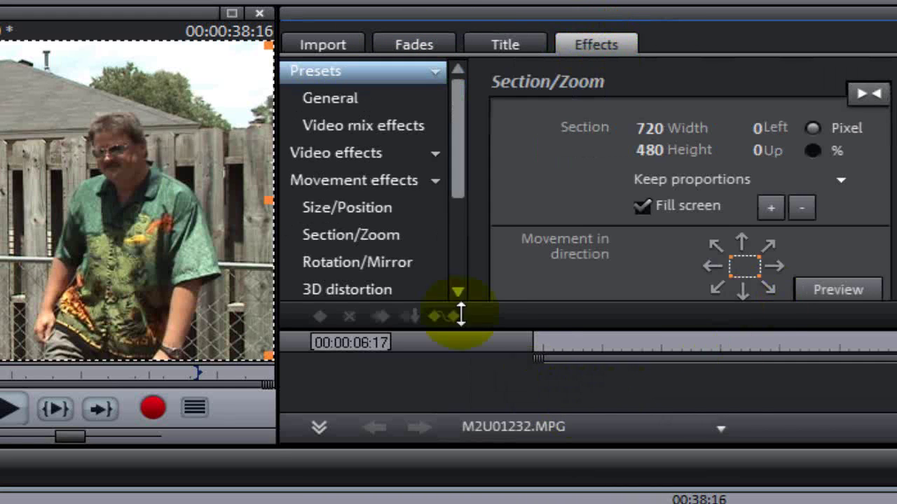
click(424, 183)
click(429, 180)
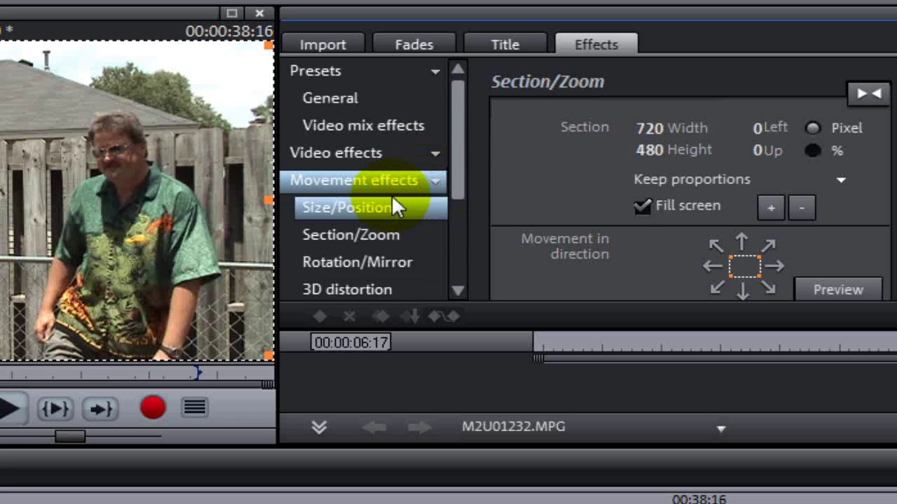
click(383, 231)
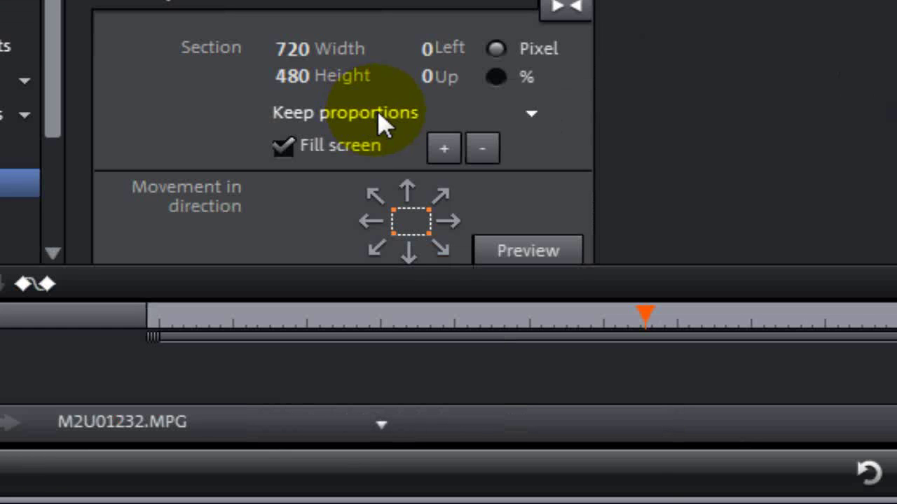
click(532, 116)
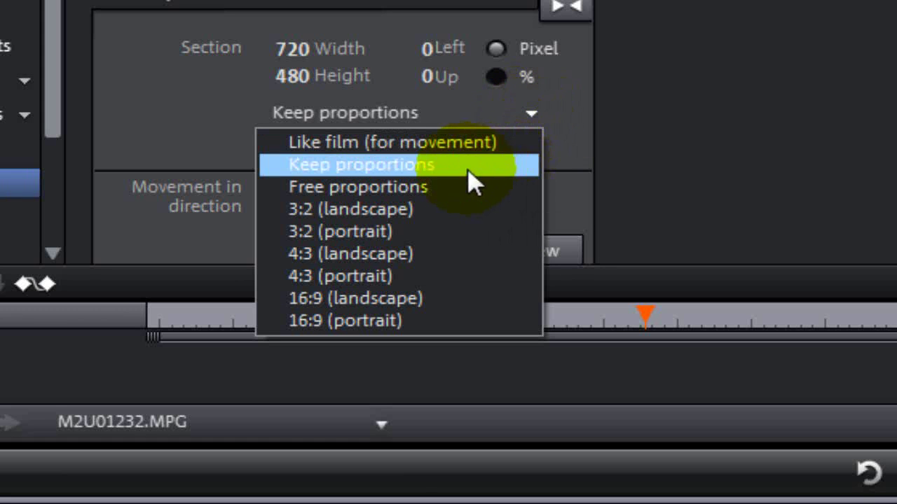
Step: Crop away the left side with free proportions, leaving a 360 × 480 section at 339 left
click(396, 188)
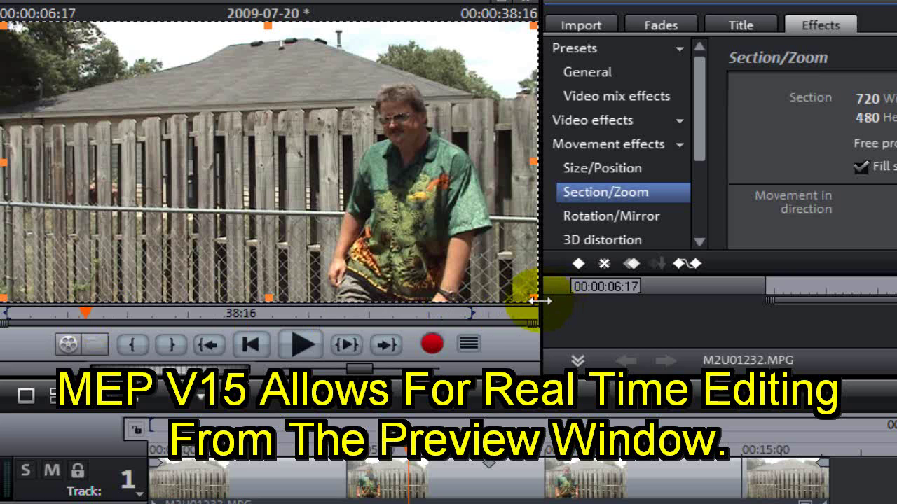
click(8, 162)
drag(8, 161, 260, 162)
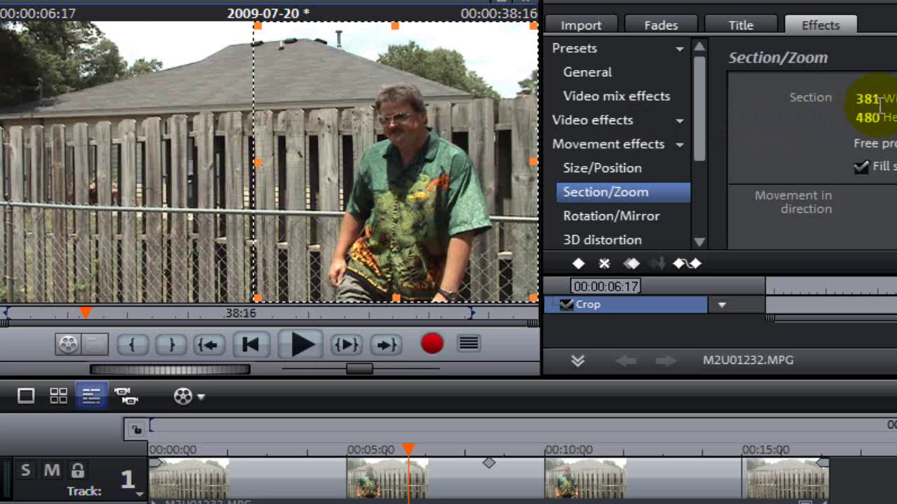
drag(851, 99, 883, 98)
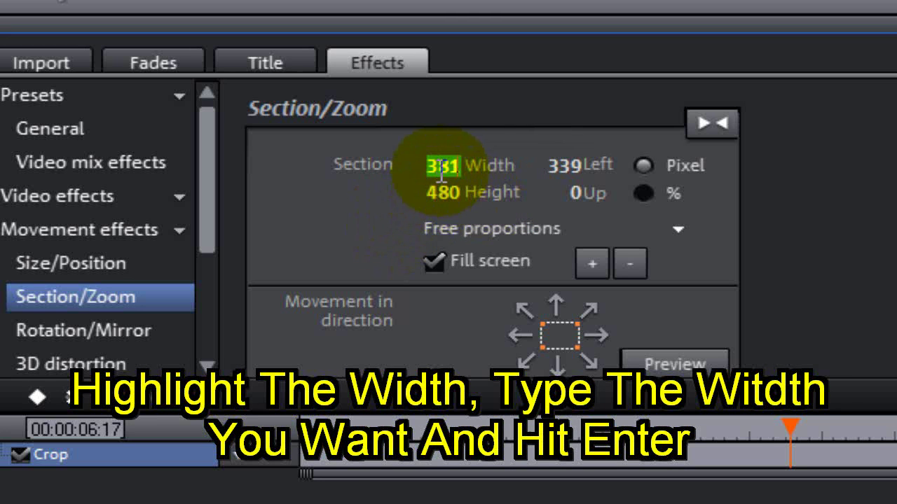
text(360)
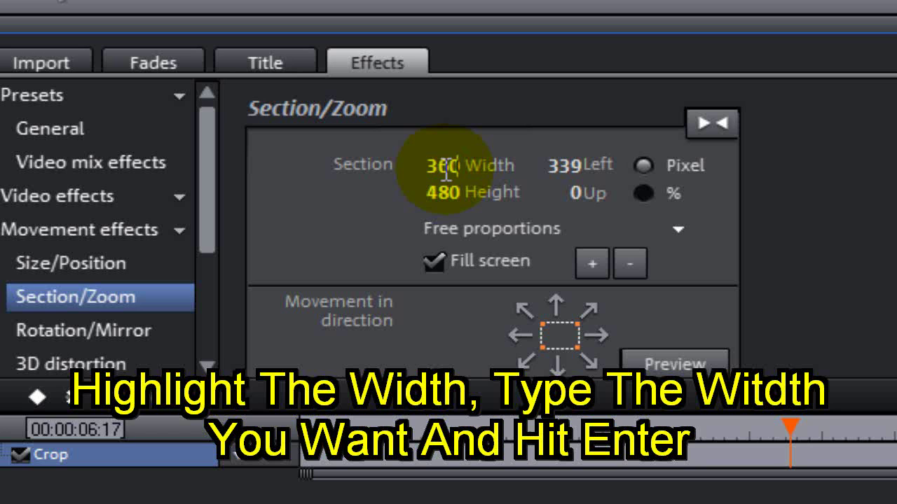
key(Return)
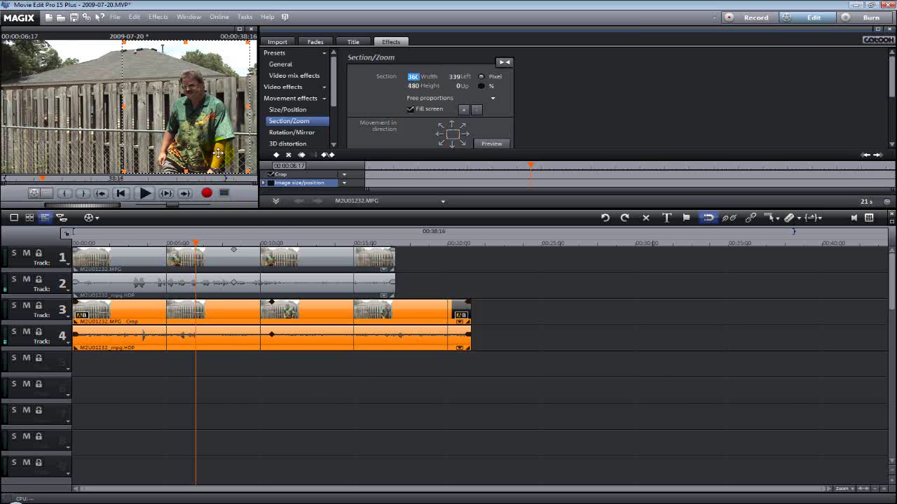
Step: In Size/Position, change the cropped clip's horizontal position from 180 to 360 pixels
click(173, 112)
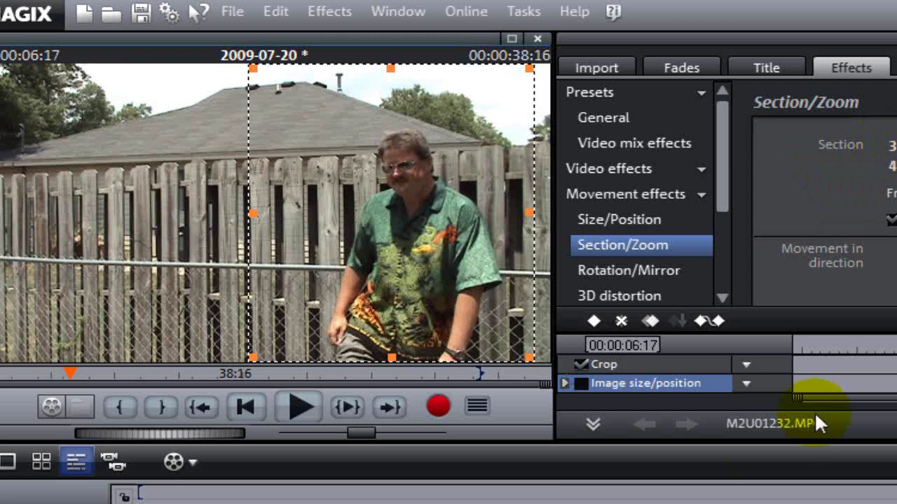
click(634, 221)
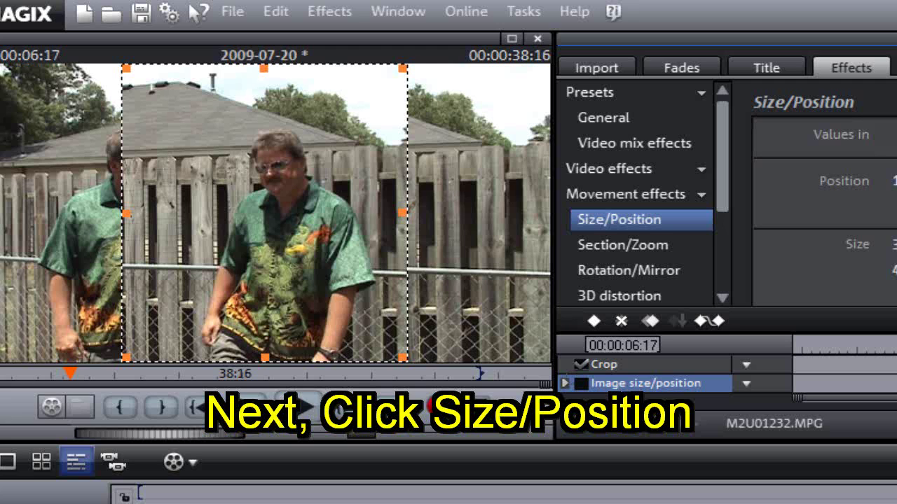
click(827, 268)
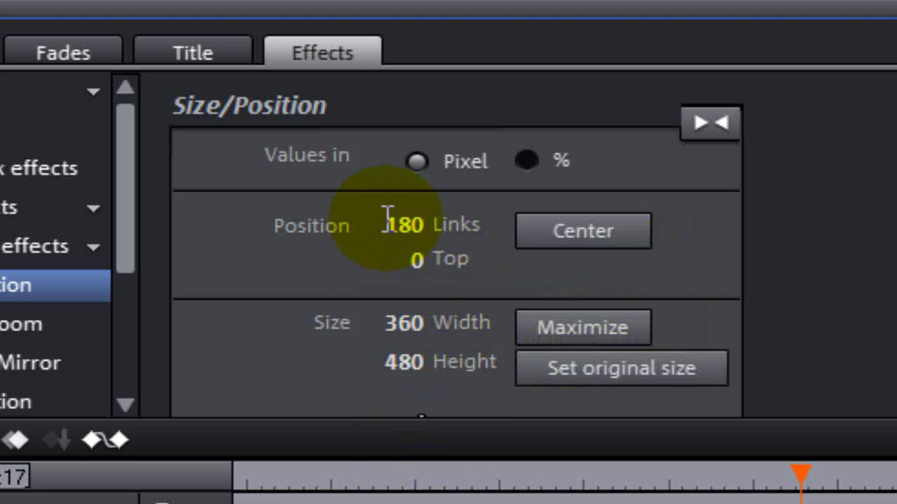
click(895, 180)
drag(390, 220, 454, 258)
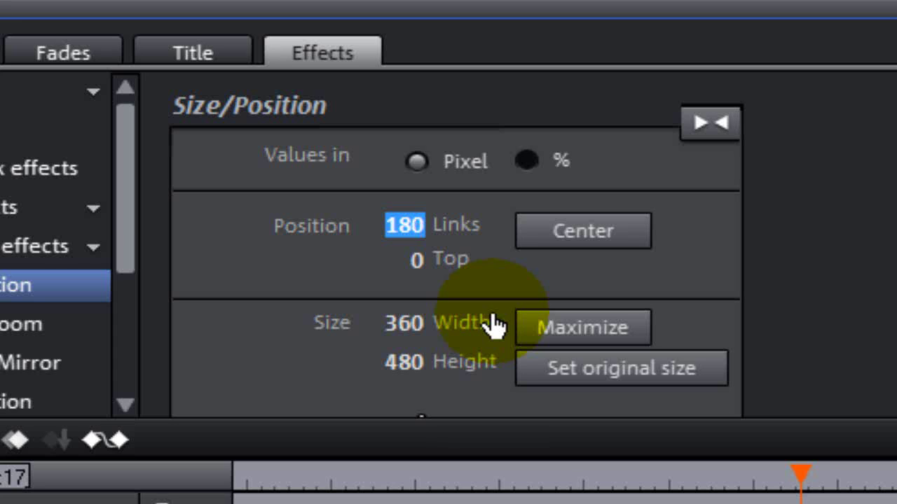
text(360)
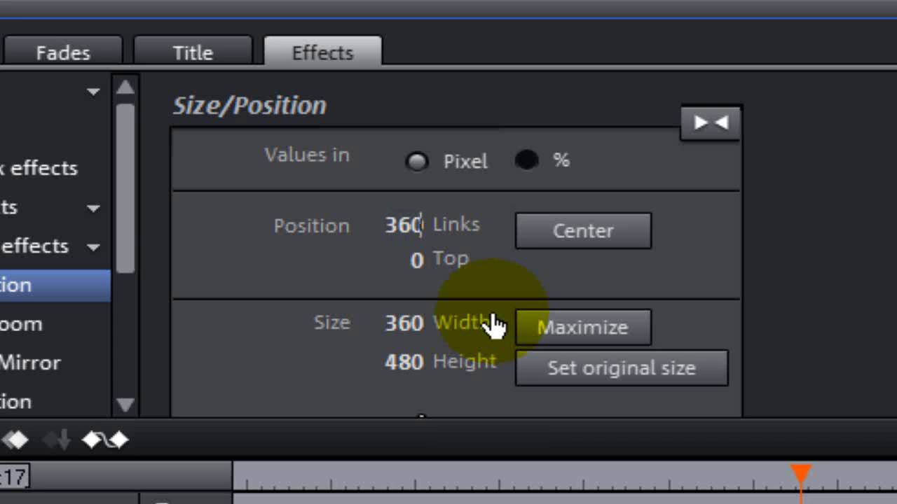
key(Return)
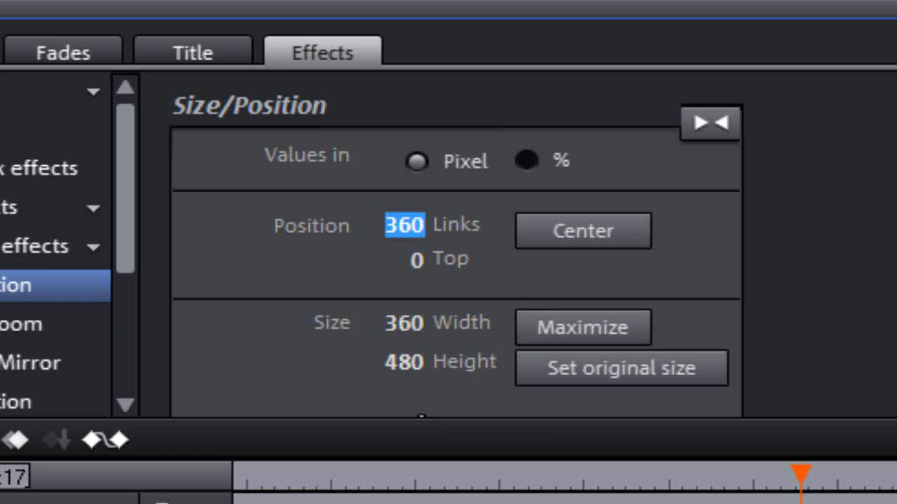
click(389, 244)
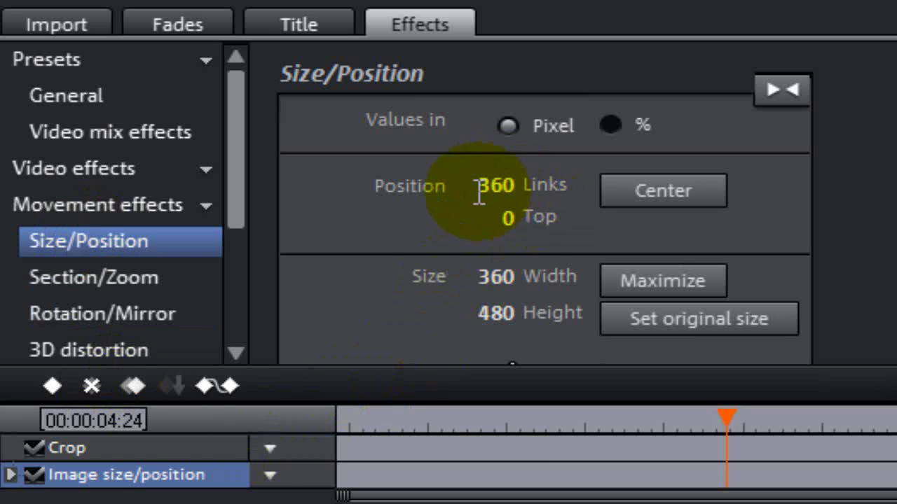
Step: Change the horizontal position to 358, then settle on 355 pixels
double_click(500, 187)
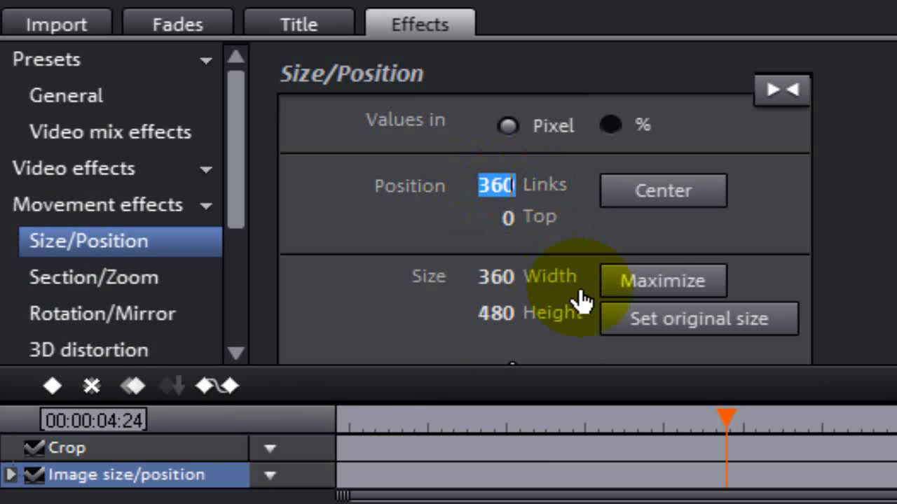
text(358)
key(Return)
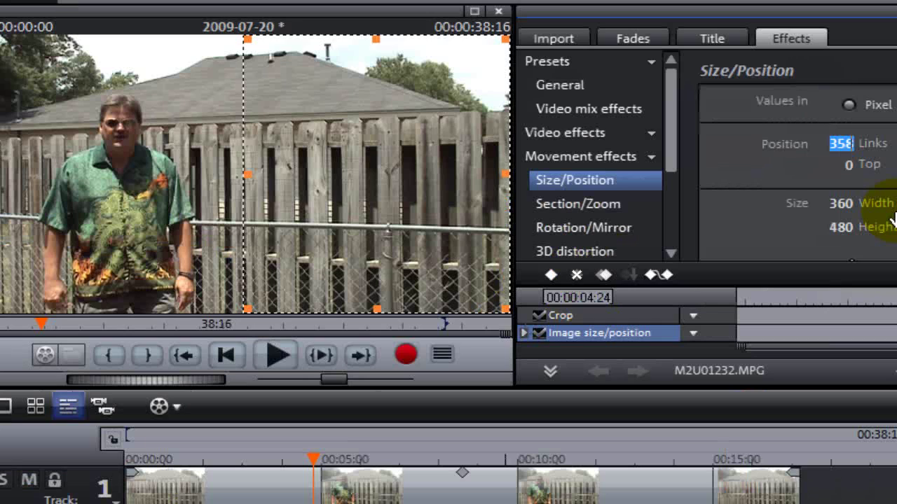
text(355)
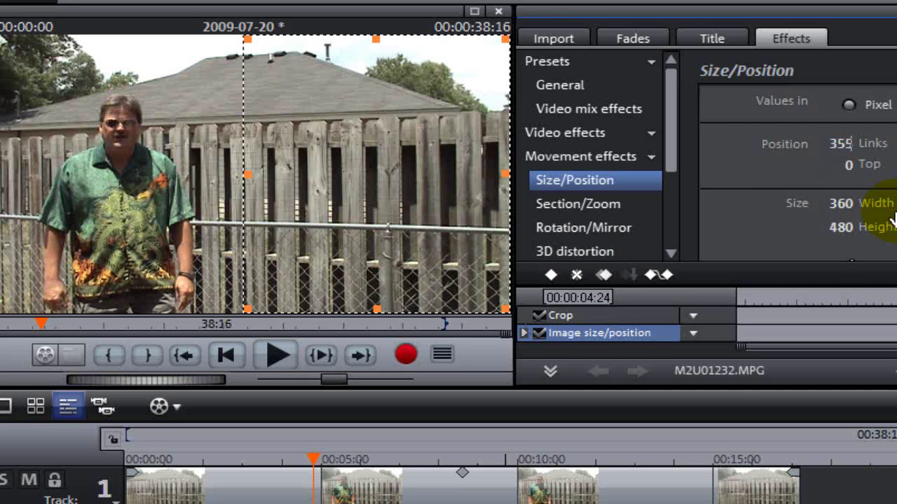
key(Return)
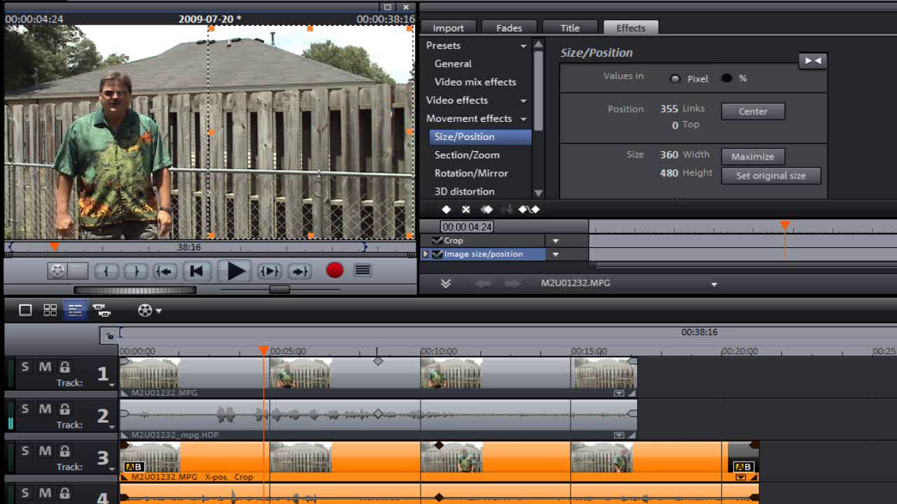
Step: Compare the size and position values of the full-frame track 1 clip and cropped track 3 clip
click(322, 372)
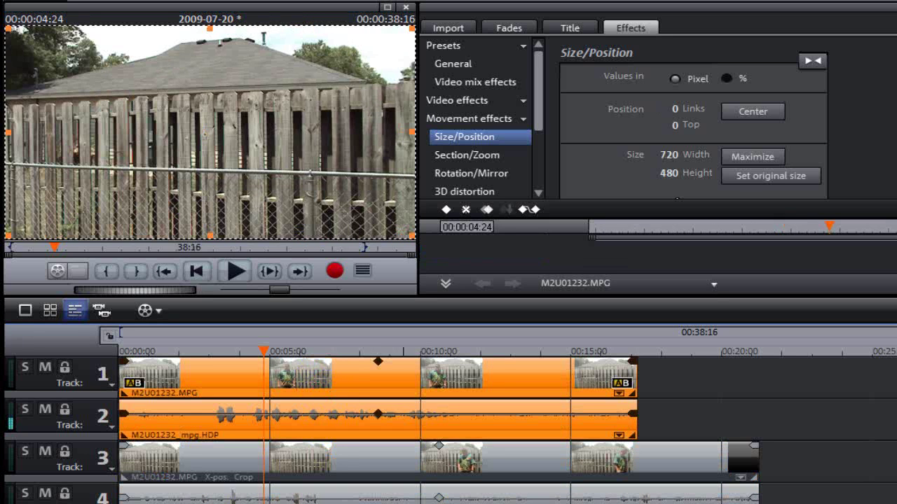
click(349, 472)
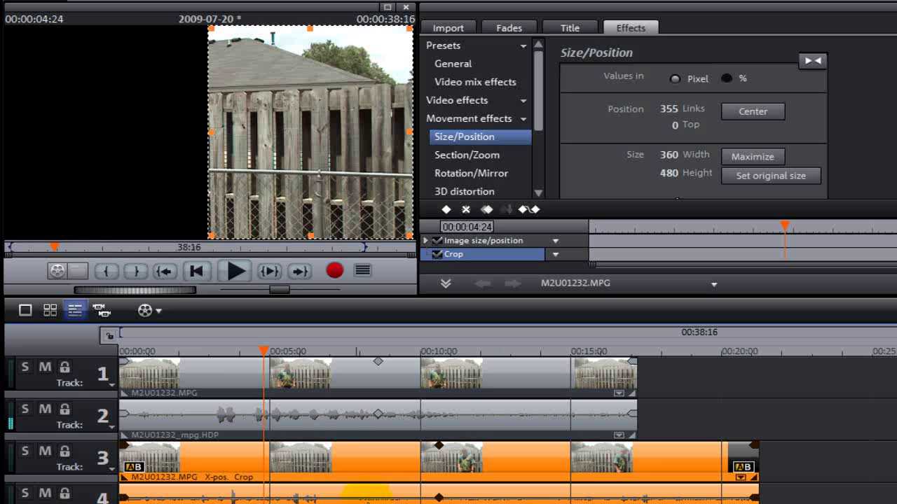
click(326, 384)
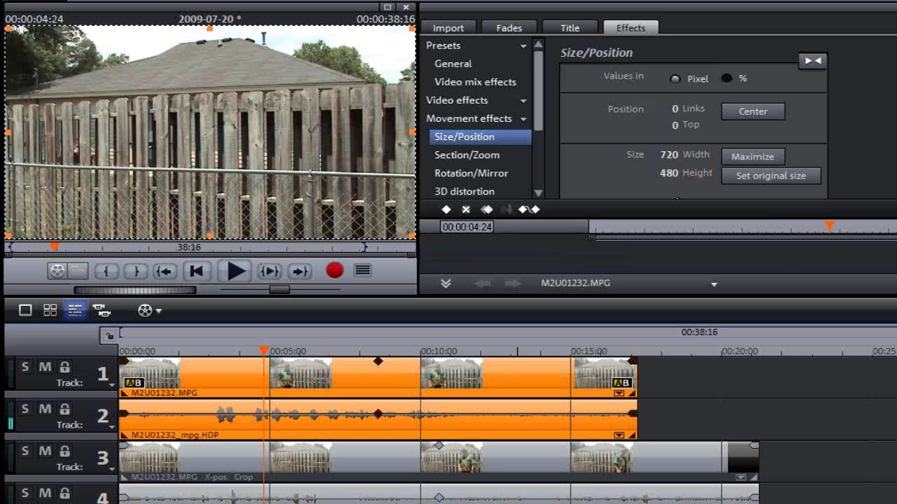
Step: Play the composite from just after 5 s to 8 s to see the man twice
click(271, 348)
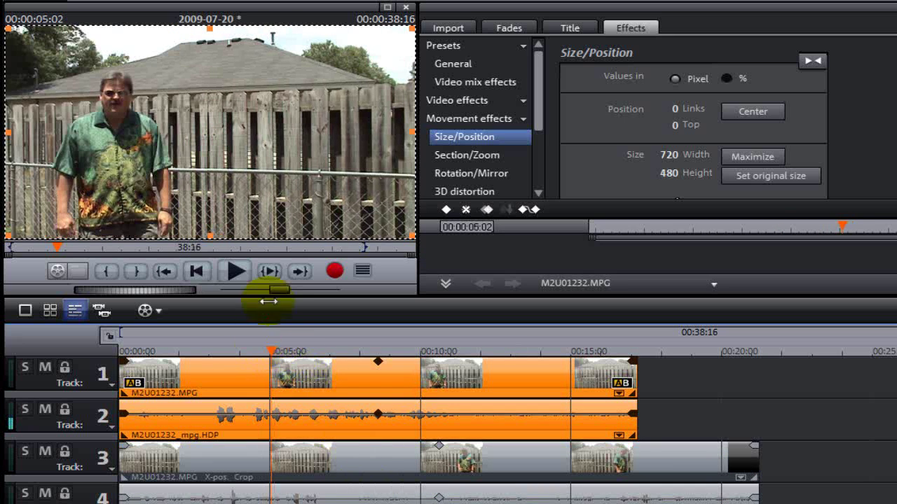
click(236, 271)
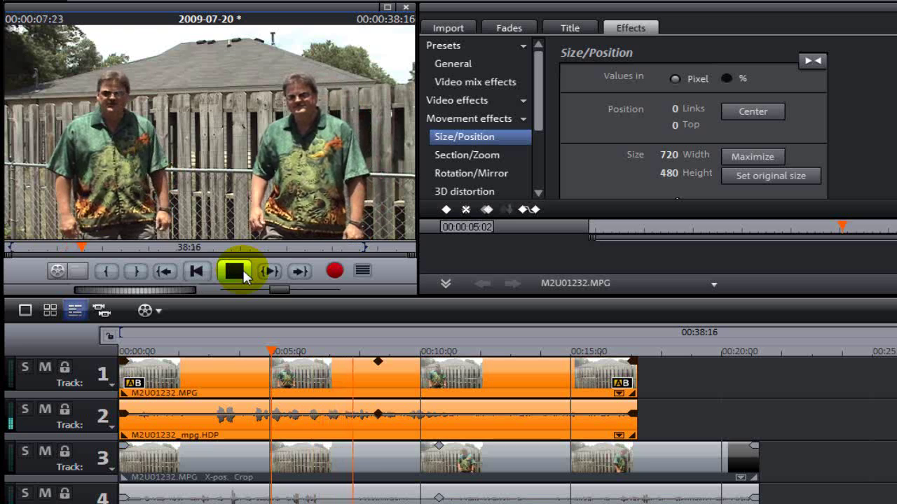
click(243, 273)
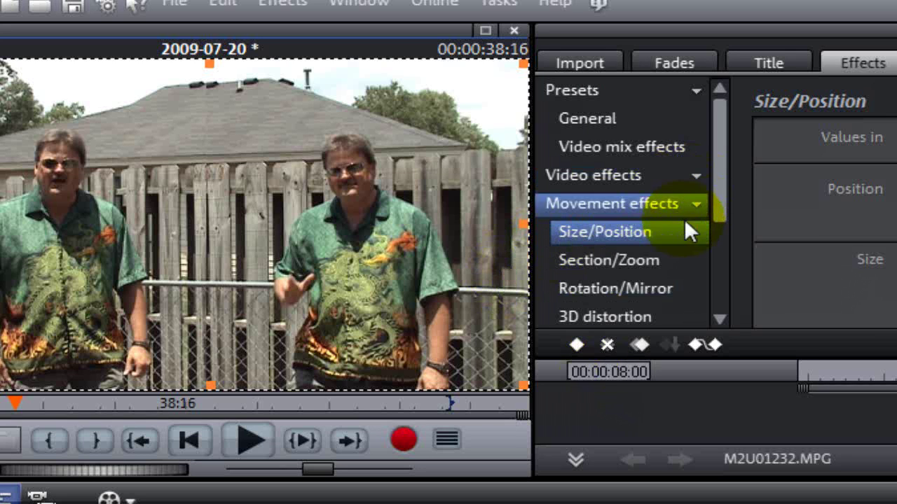
Step: Try the Brightness slider under Brightness/Contrast on the track 1 clip, then reset it to 50
click(716, 173)
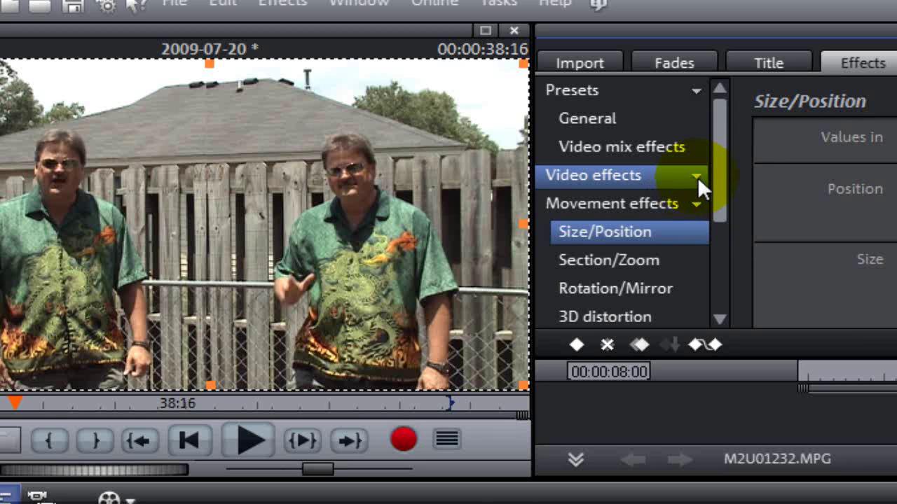
click(697, 171)
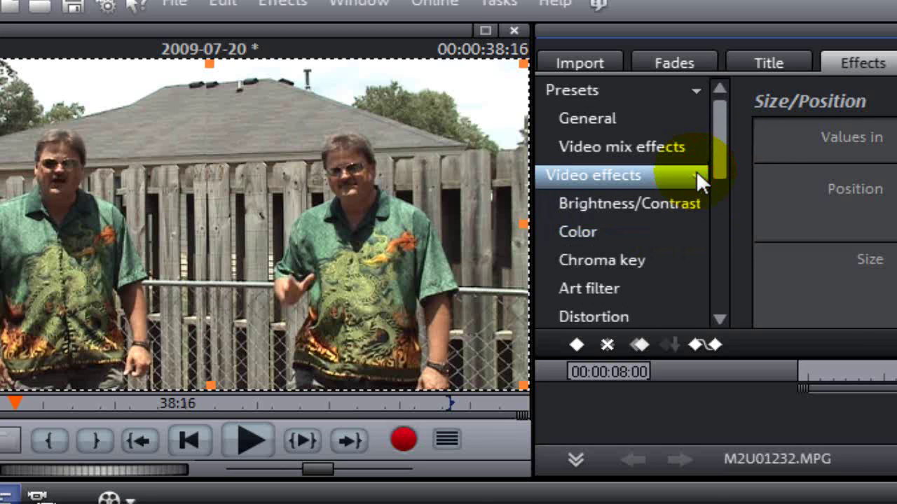
click(668, 202)
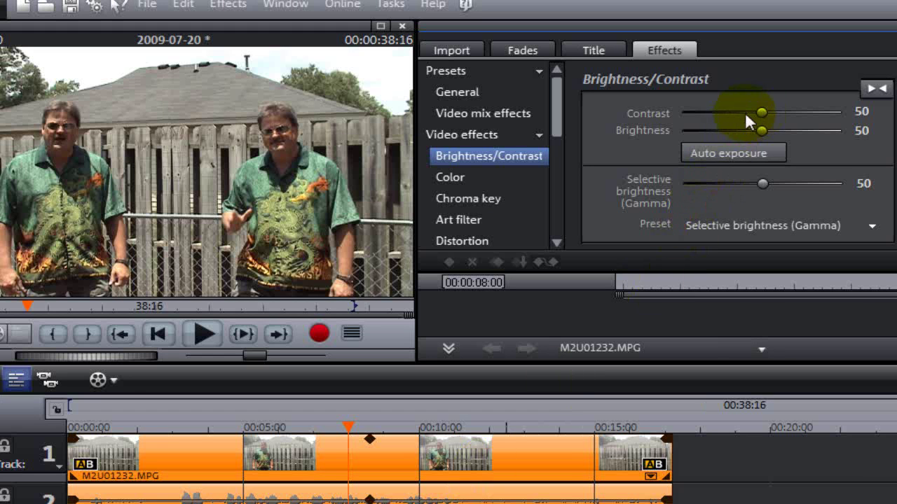
drag(761, 130, 785, 131)
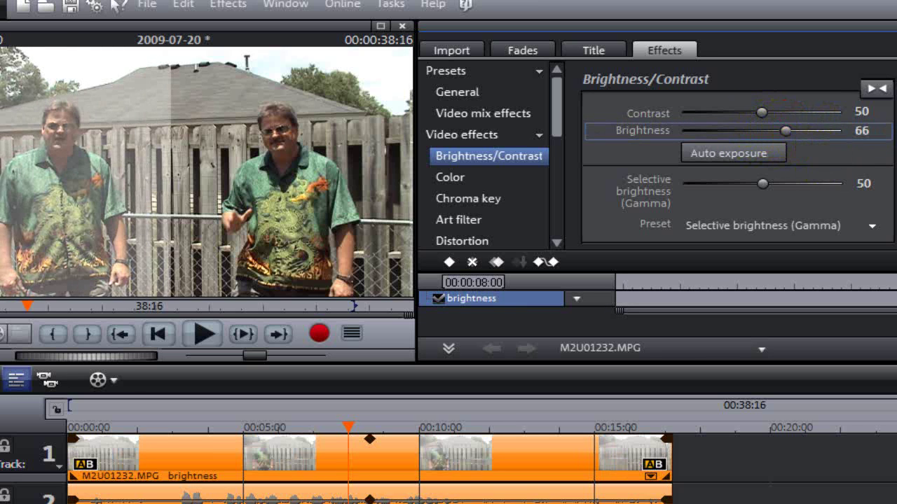
click(876, 89)
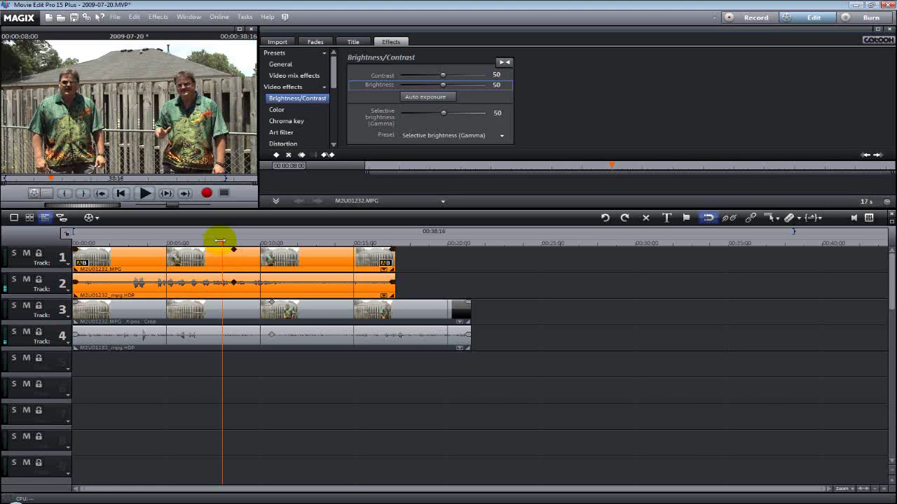
drag(220, 241, 325, 251)
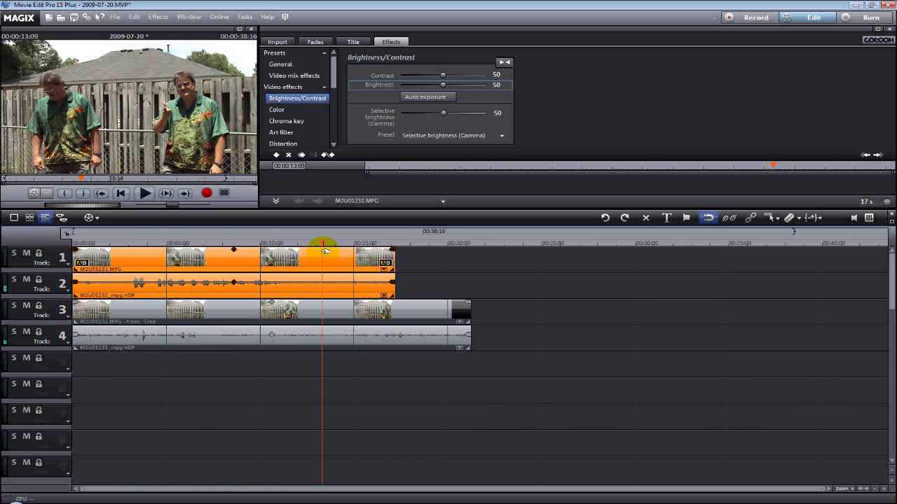